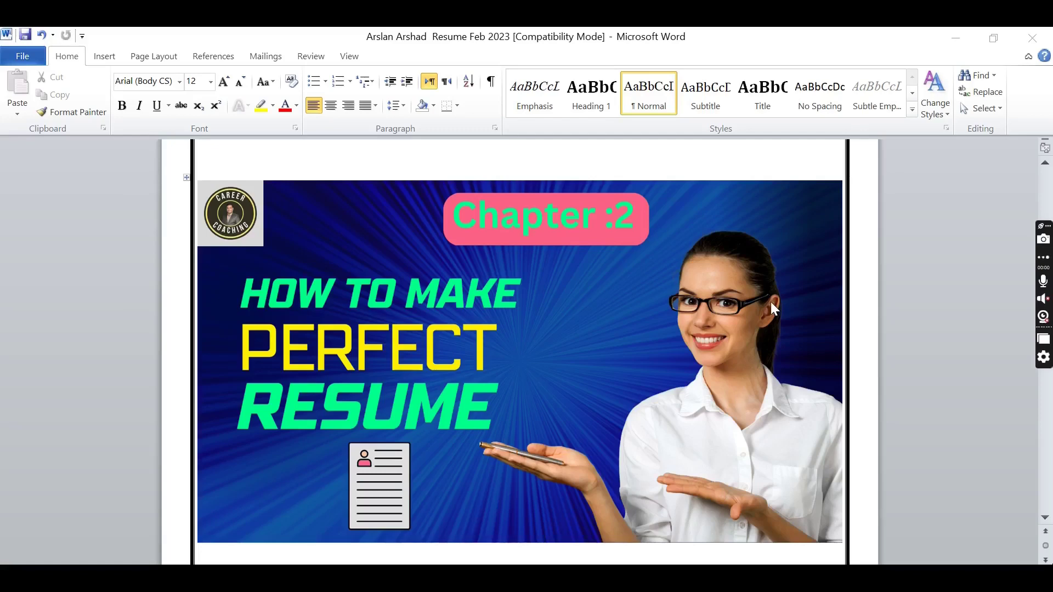
- Scroll down the resume to the page showing the contact header, photo and Objective section
scroll(771, 302, down, 2)
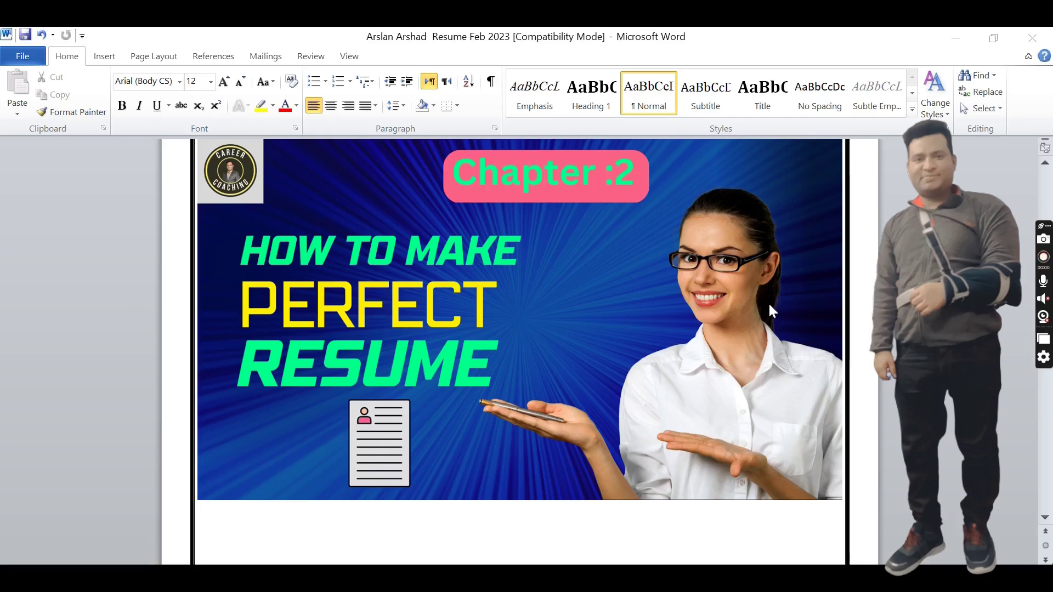
scroll(769, 307, down, 1)
scroll(769, 307, down, 1)
scroll(768, 308, down, 3)
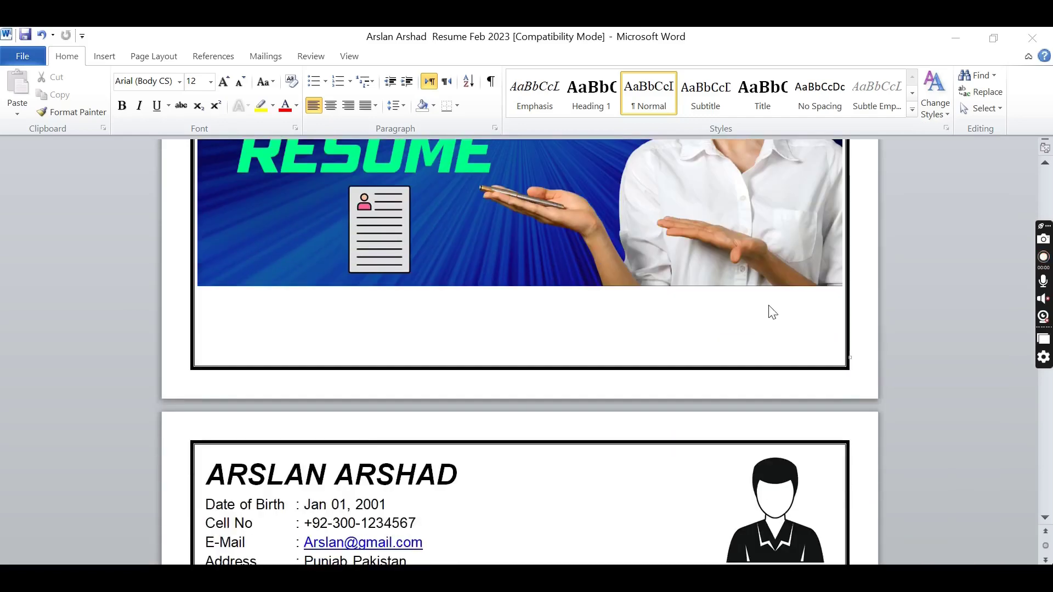
scroll(770, 309, down, 3)
scroll(770, 309, down, 1)
scroll(770, 308, down, 1)
scroll(770, 311, down, 1)
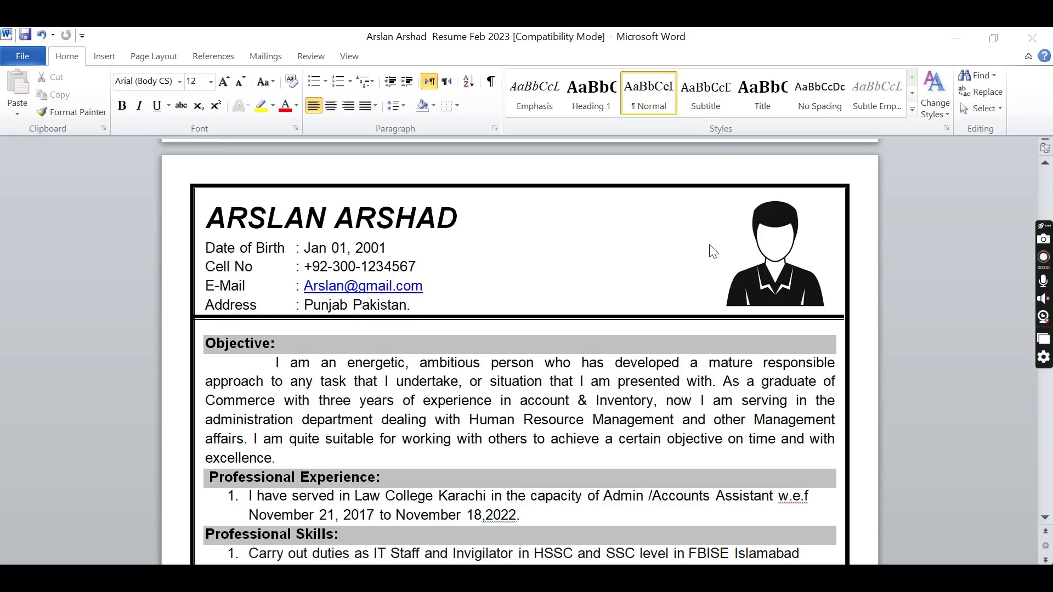
scroll(584, 301, down, 1)
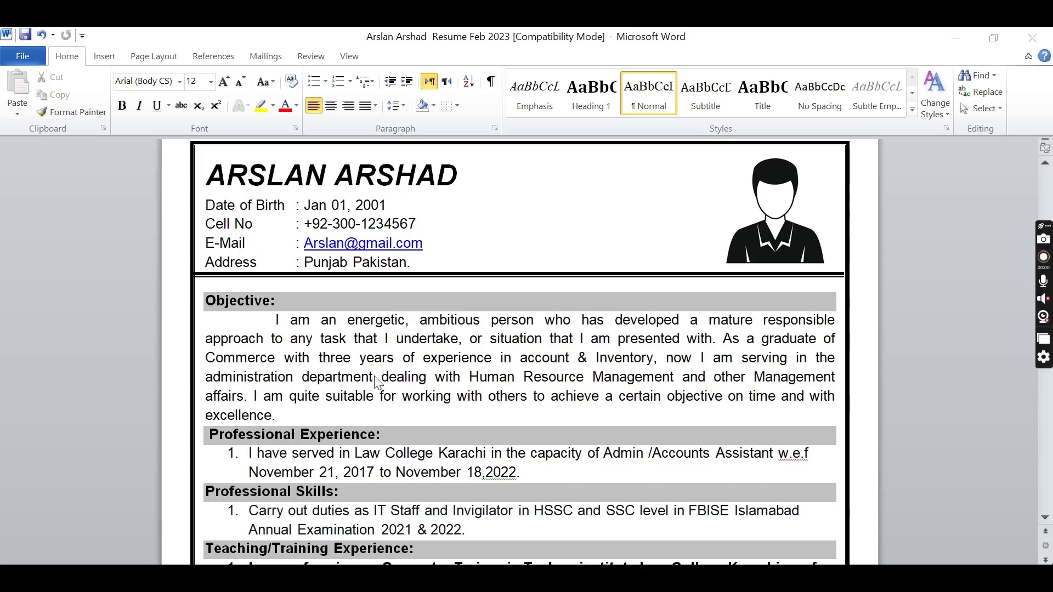
- Scroll a bit further to reveal the Teaching/Training Experience and Computer Skills sections
scroll(378, 382, down, 1)
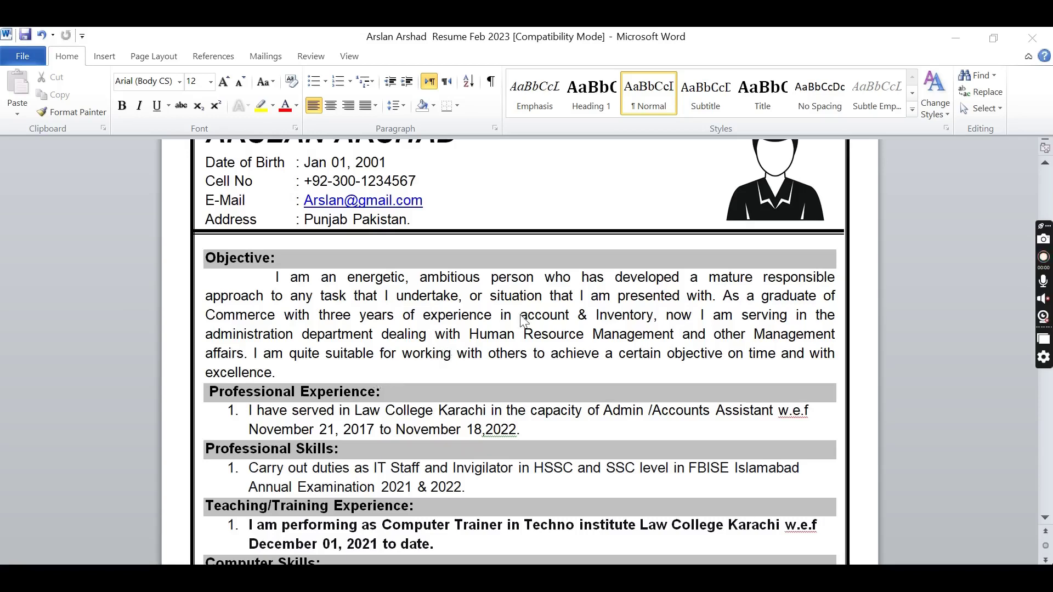
scroll(523, 321, down, 1)
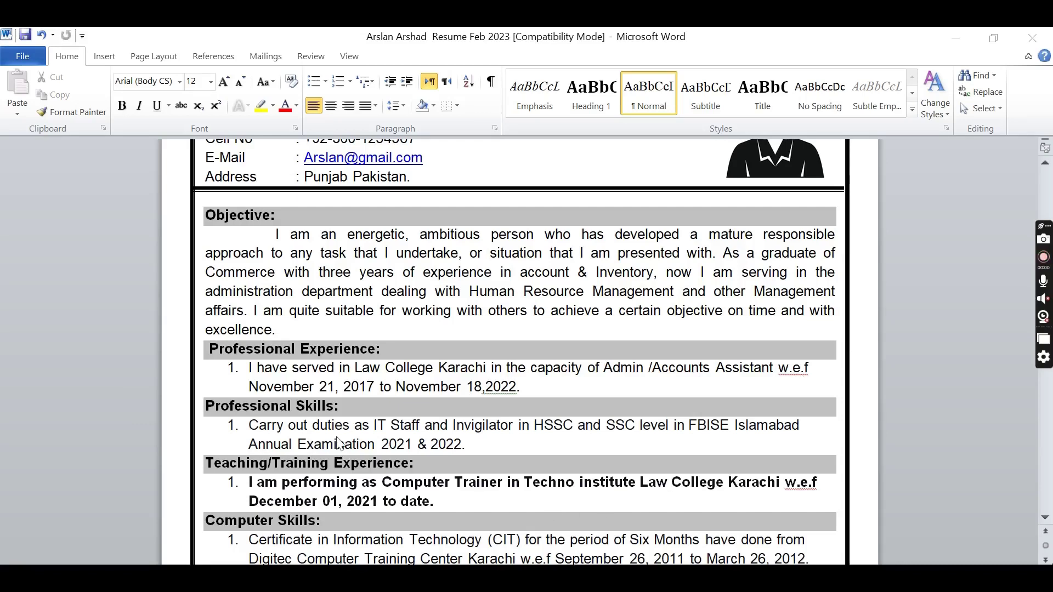
click(527, 390)
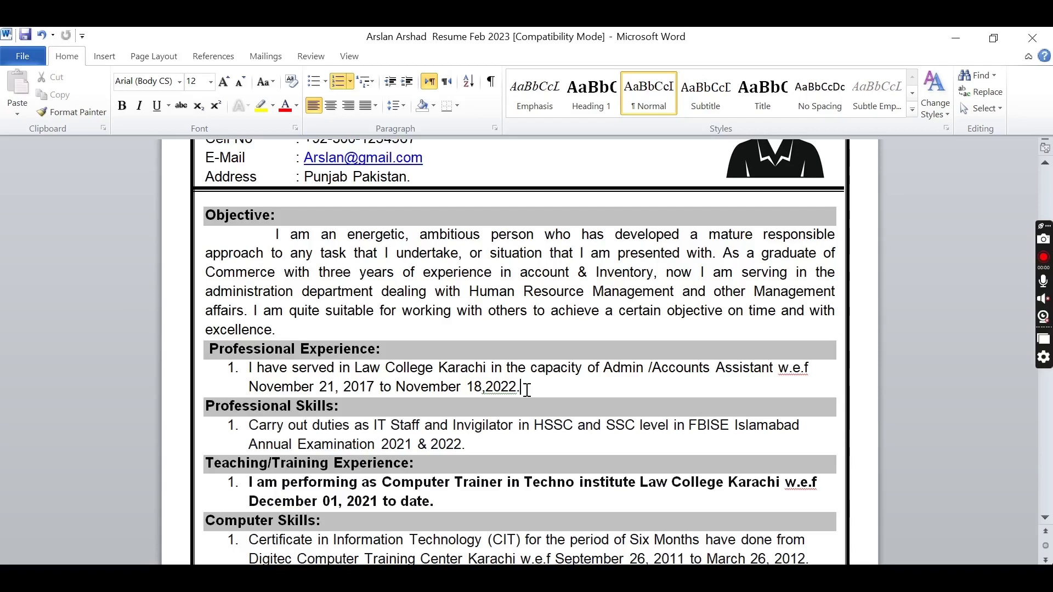
key(Return)
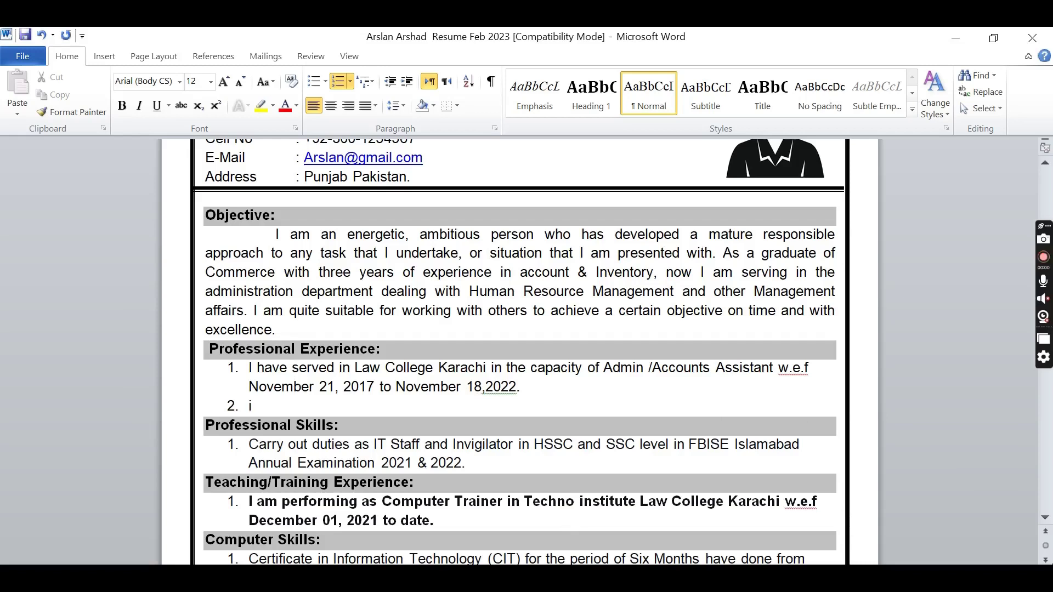
text(I am )
text(serv)
text(ing)
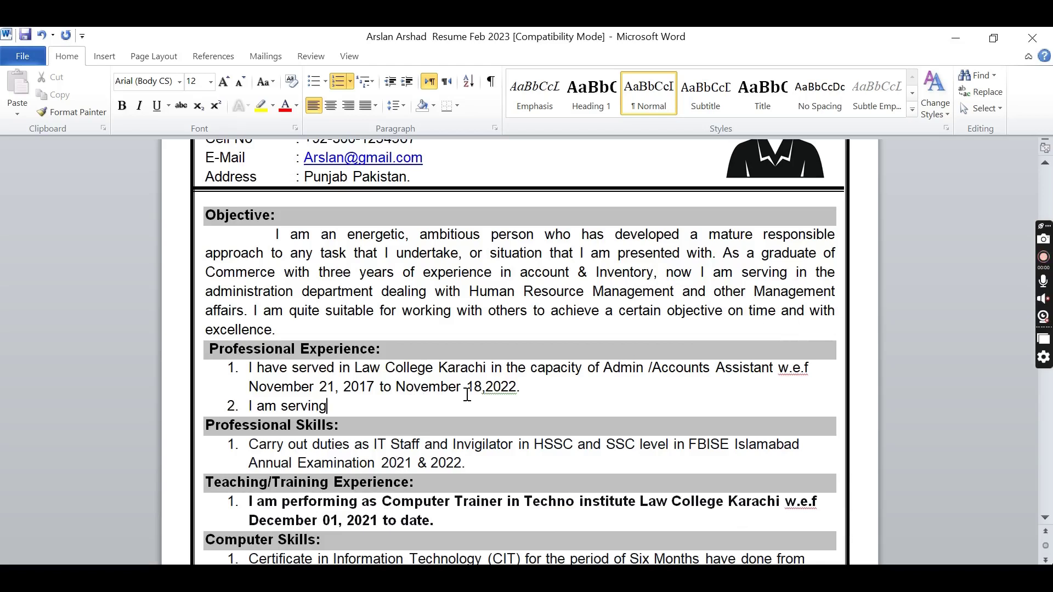
text(to da)
text(te)
key(BackSpace)
key(BackSpace)
key(BackSpace)
key(BackSpace)
key(BackSpace)
key(BackSpace)
key(BackSpace)
key(BackSpace)
key(BackSpace)
key(BackSpace)
key(BackSpace)
key(BackSpace)
key(BackSpace)
key(BackSpace)
key(BackSpace)
key(BackSpace)
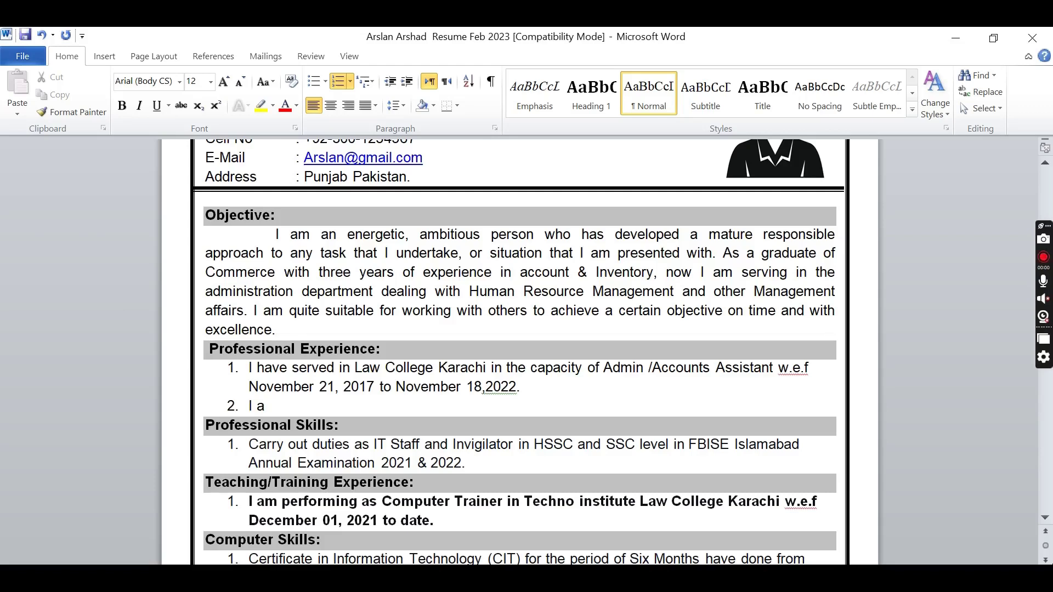
key(BackSpace)
key(BackSpace)
key(BackSpace)
key(BackSpace)
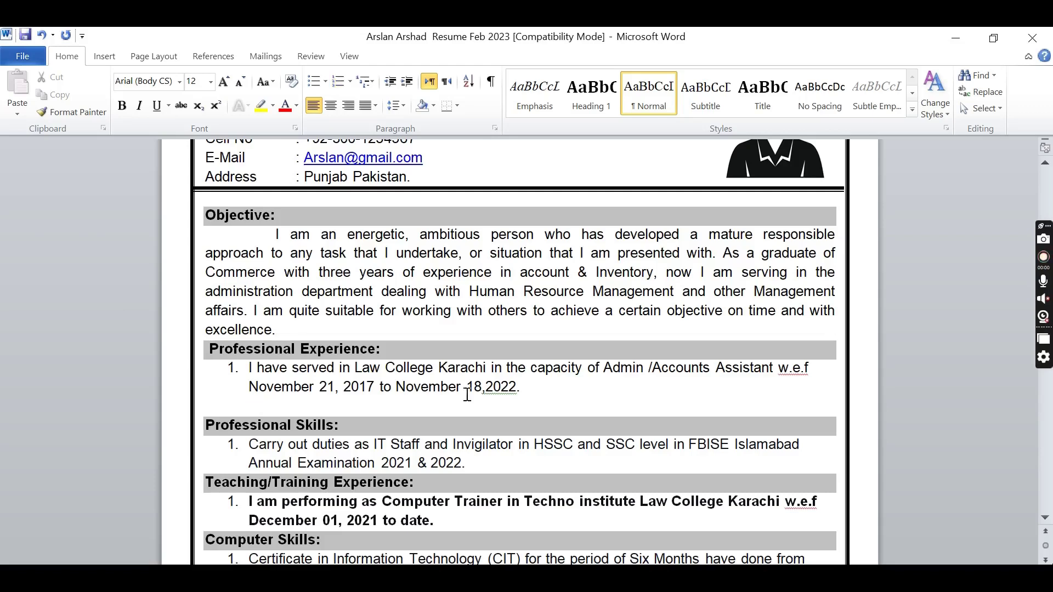
key(BackSpace)
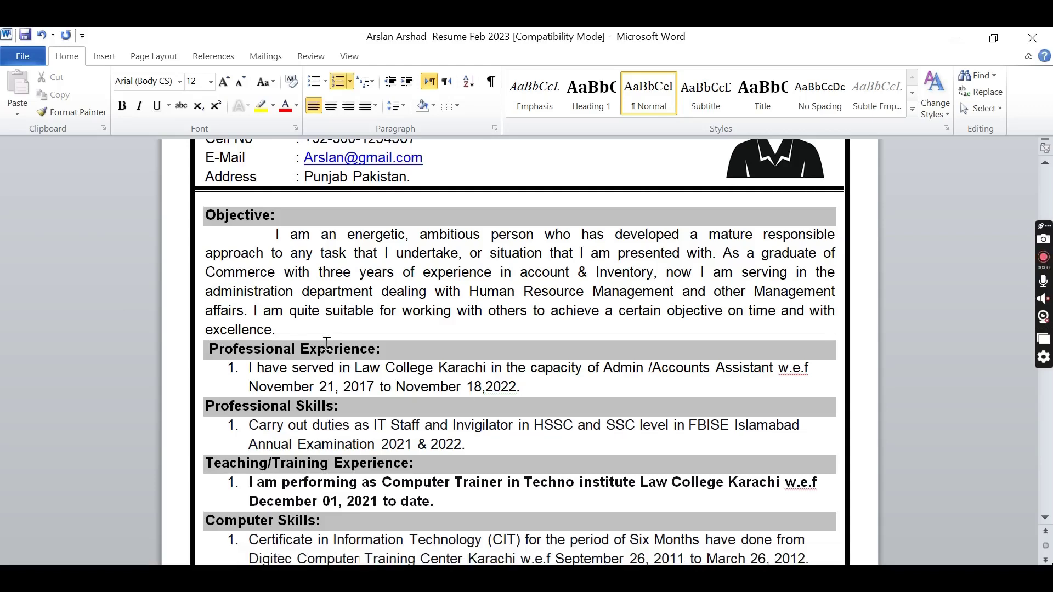
scroll(326, 339, down, 2)
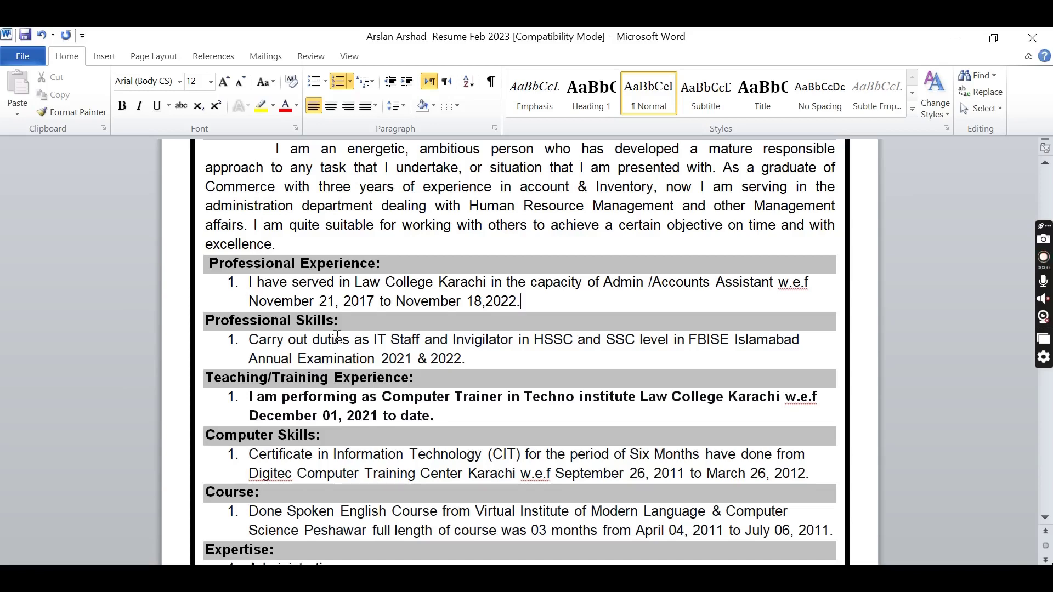
scroll(337, 337, down, 1)
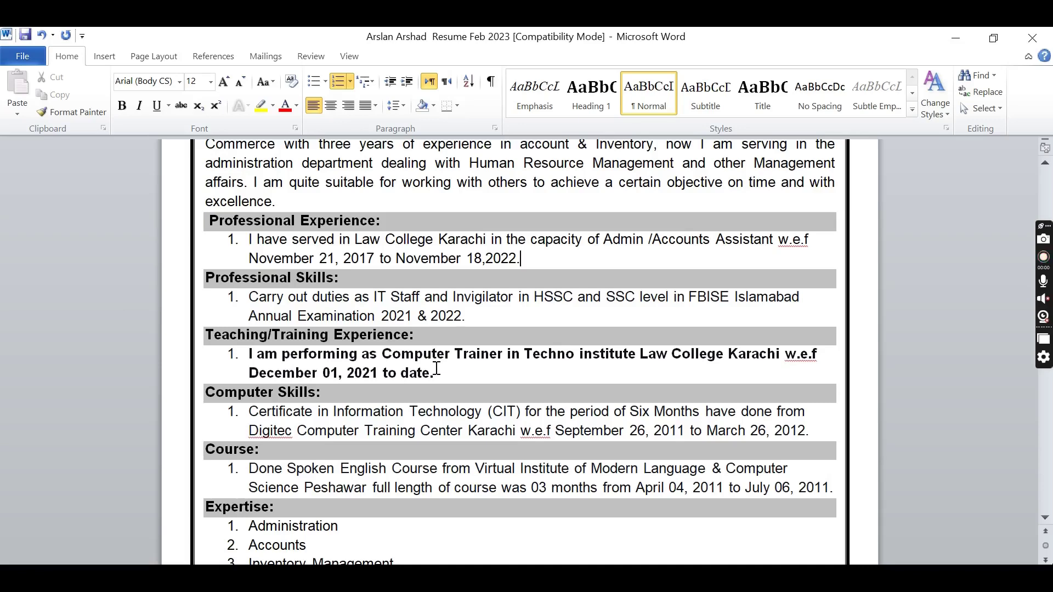
scroll(437, 369, down, 1)
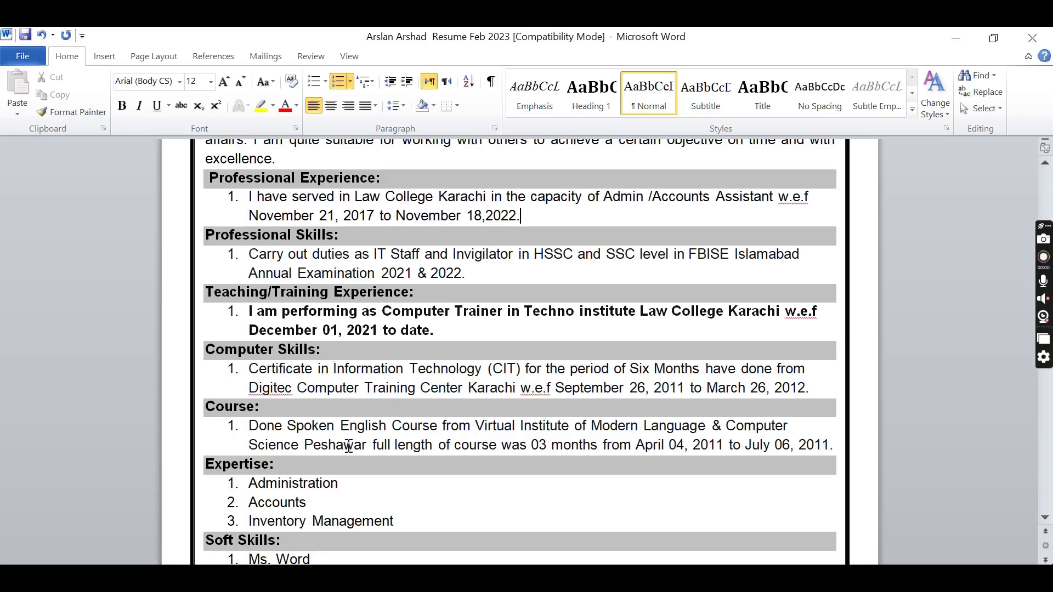
scroll(333, 379, down, 3)
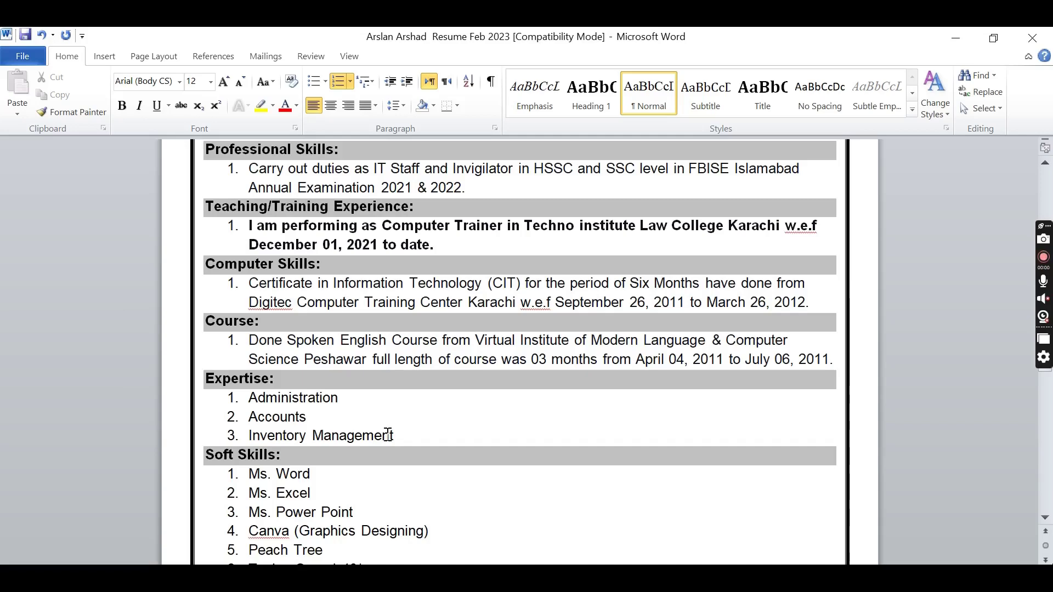
scroll(387, 434, down, 2)
scroll(387, 434, down, 2)
scroll(387, 434, down, 1)
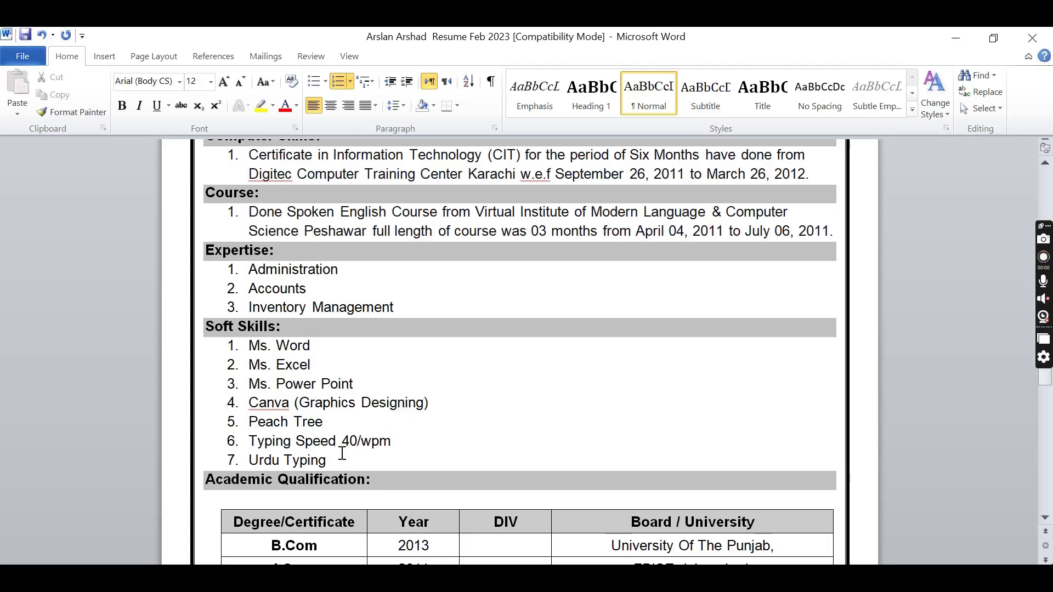
mouse_move(338, 456)
mouse_down()
mouse_move(290, 448)
mouse_move(203, 329)
mouse_up()
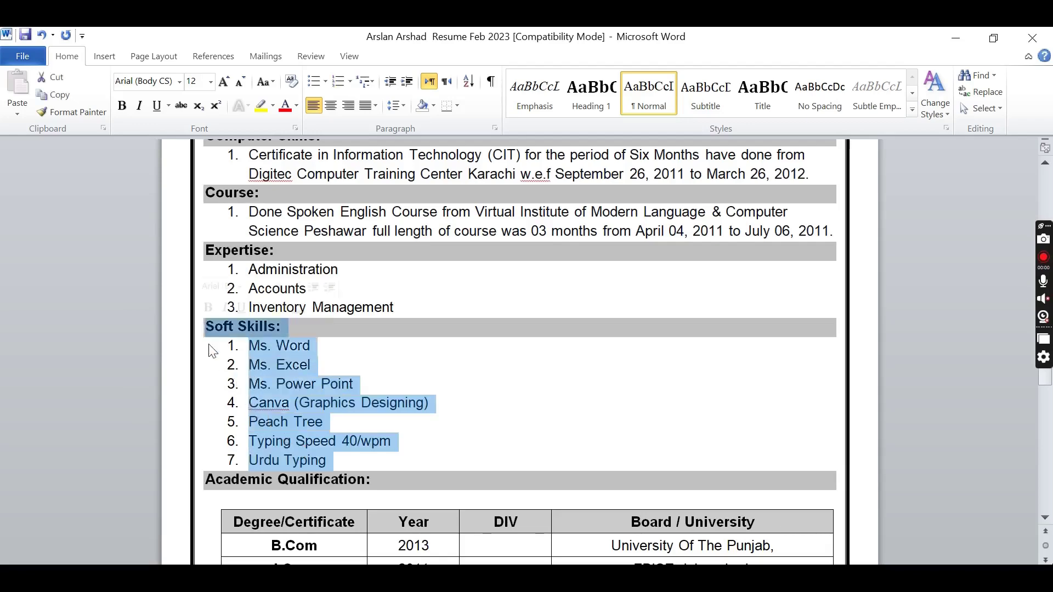
click(426, 371)
scroll(433, 367, down, 1)
scroll(433, 366, down, 1)
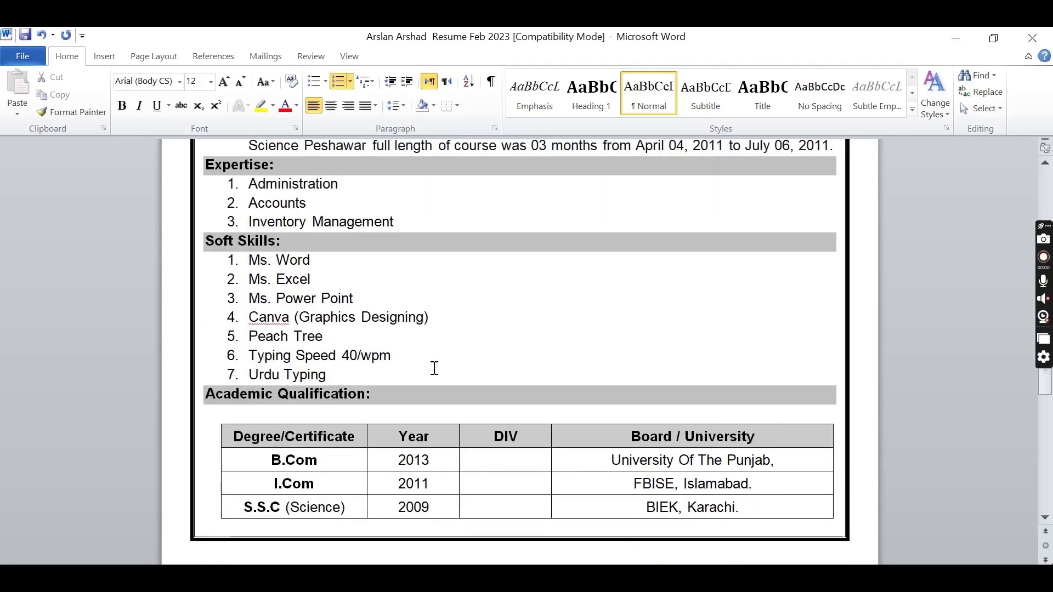
scroll(433, 367, down, 1)
scroll(434, 368, down, 1)
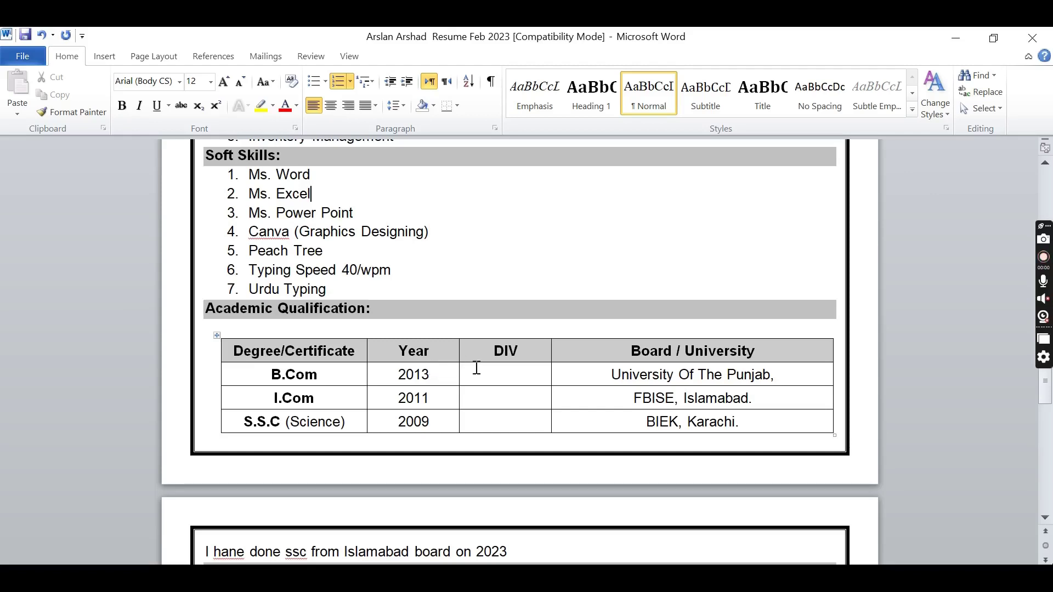
click(494, 369)
click(506, 400)
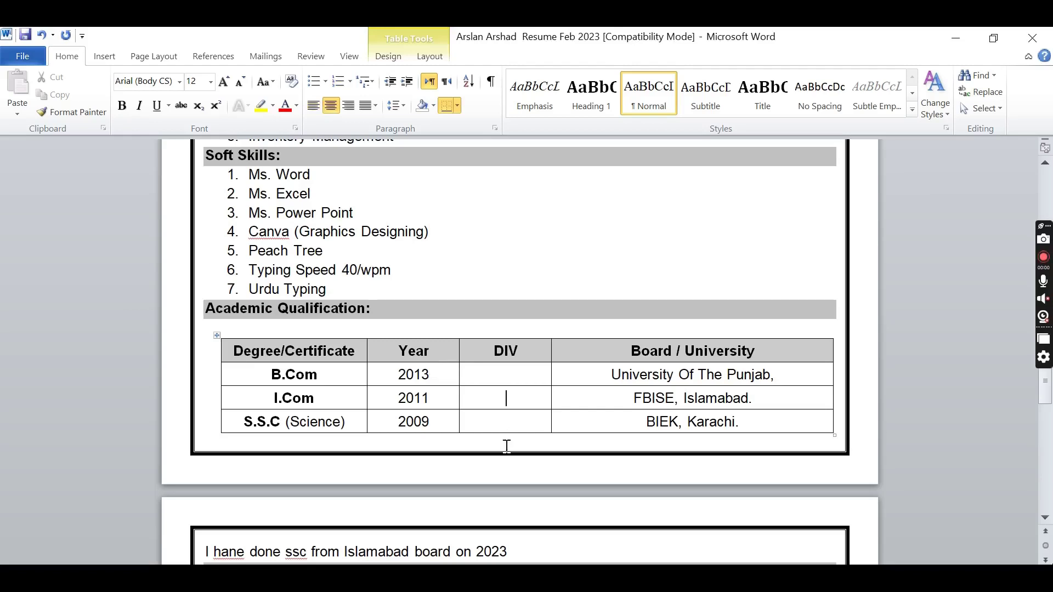
click(511, 424)
scroll(524, 380, down, 1)
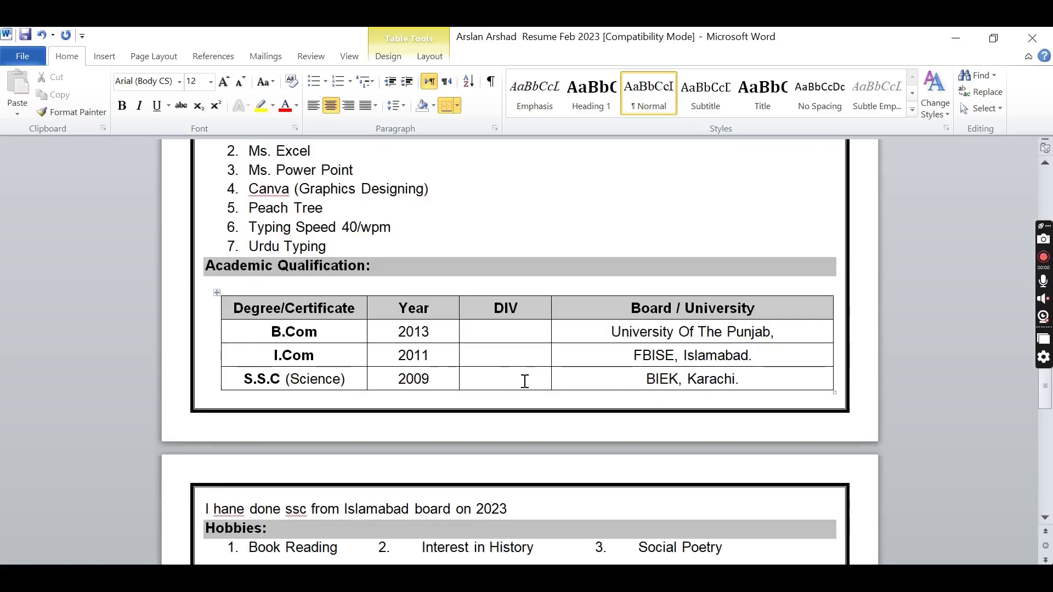
scroll(521, 380, down, 2)
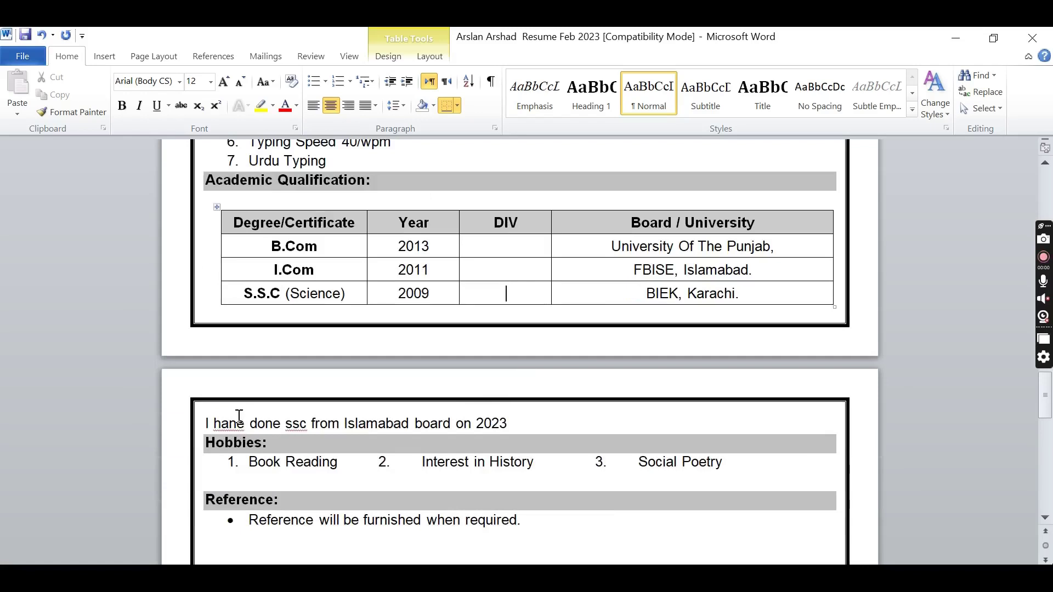
- Change 'hane' to 'have' so the sentence reads 'I have done ssc from Islamabad board on 2023'
click(237, 423)
key(BackSpace)
text(v)
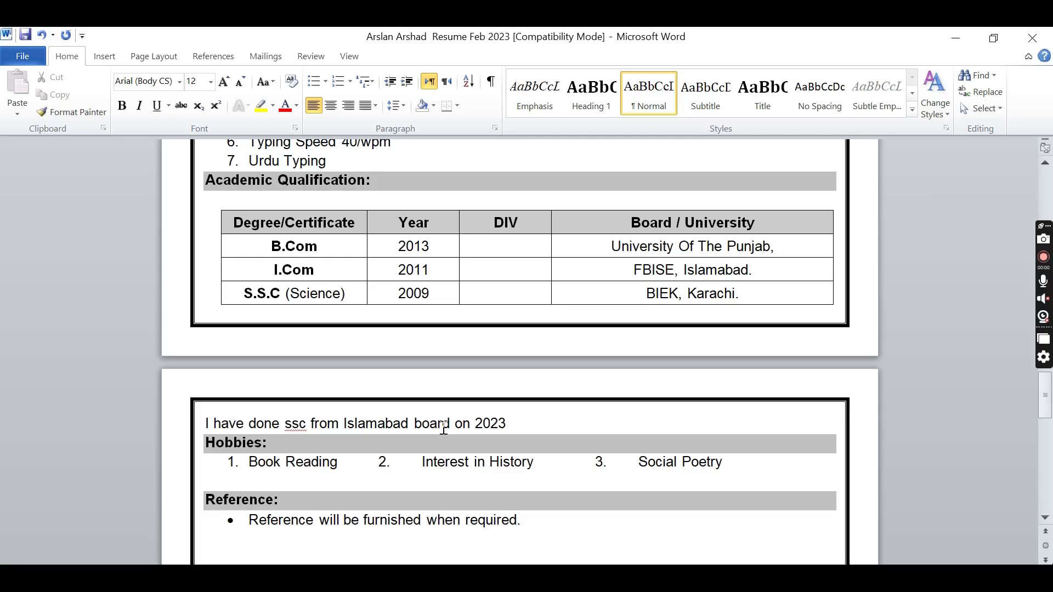
scroll(444, 429, down, 2)
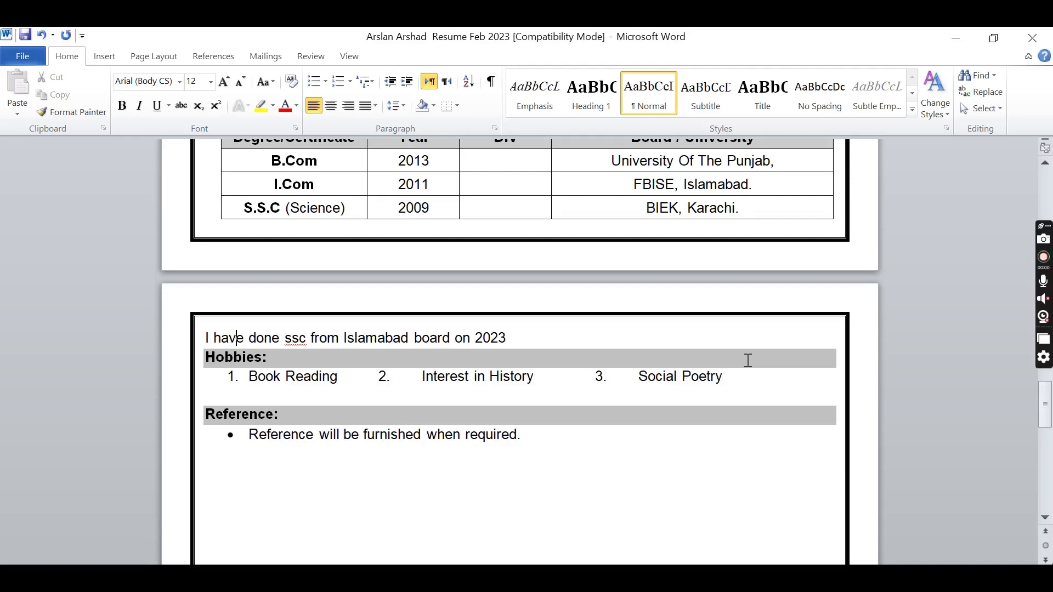
scroll(751, 360, up, 1)
scroll(751, 361, up, 2)
scroll(749, 359, up, 2)
scroll(749, 360, up, 3)
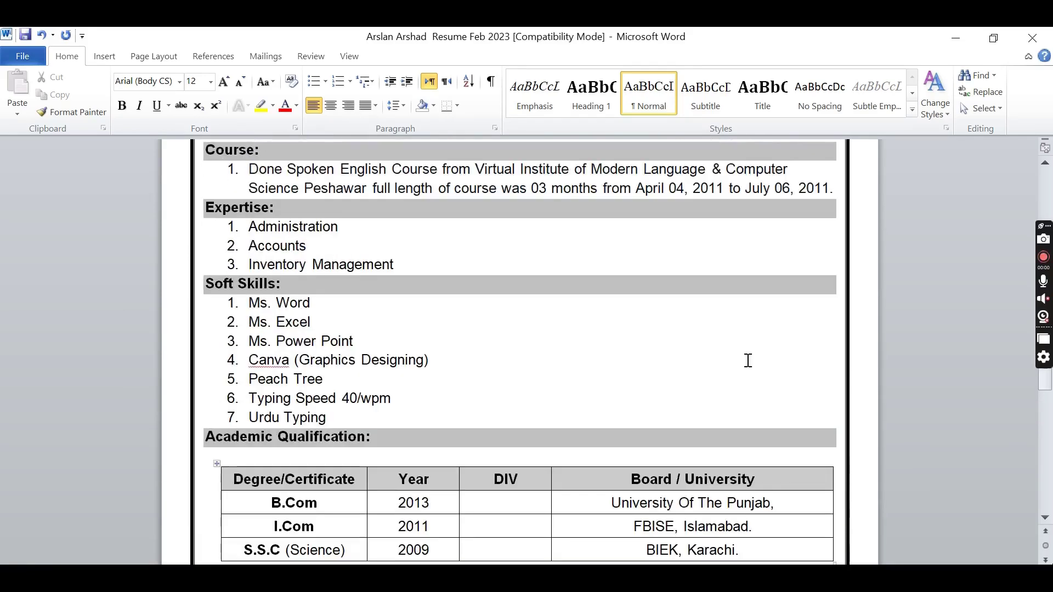
scroll(748, 360, up, 2)
scroll(748, 362, down, 2)
scroll(748, 361, down, 3)
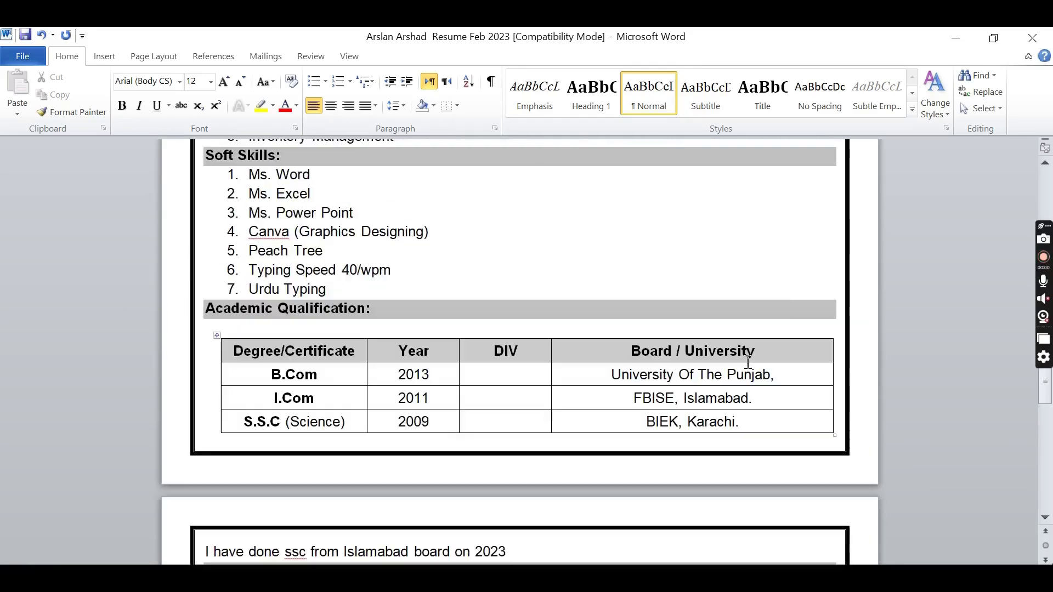
scroll(749, 361, down, 3)
scroll(745, 360, down, 1)
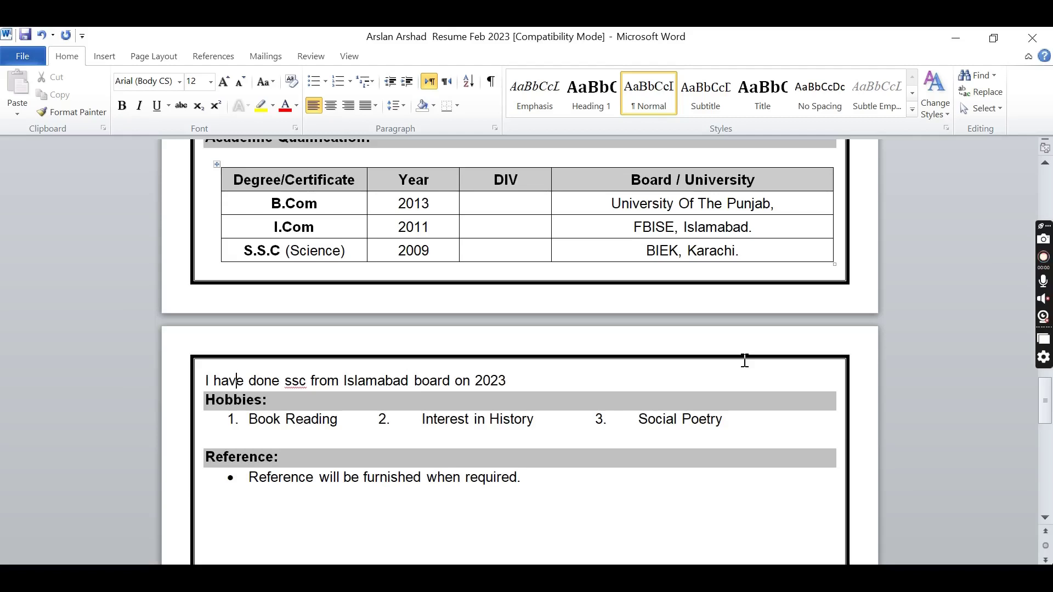
scroll(527, 434, down, 1)
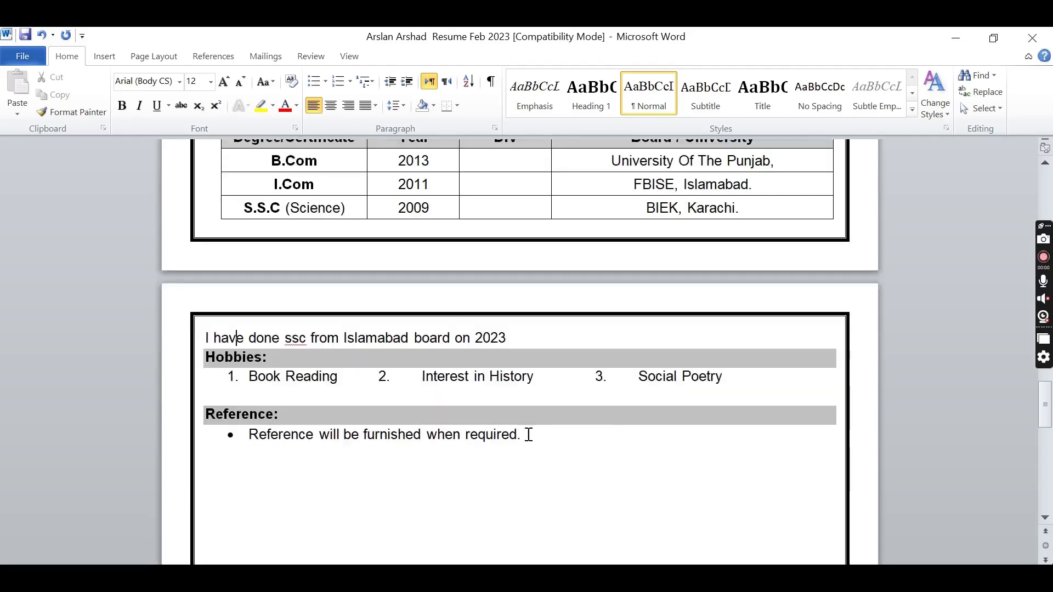